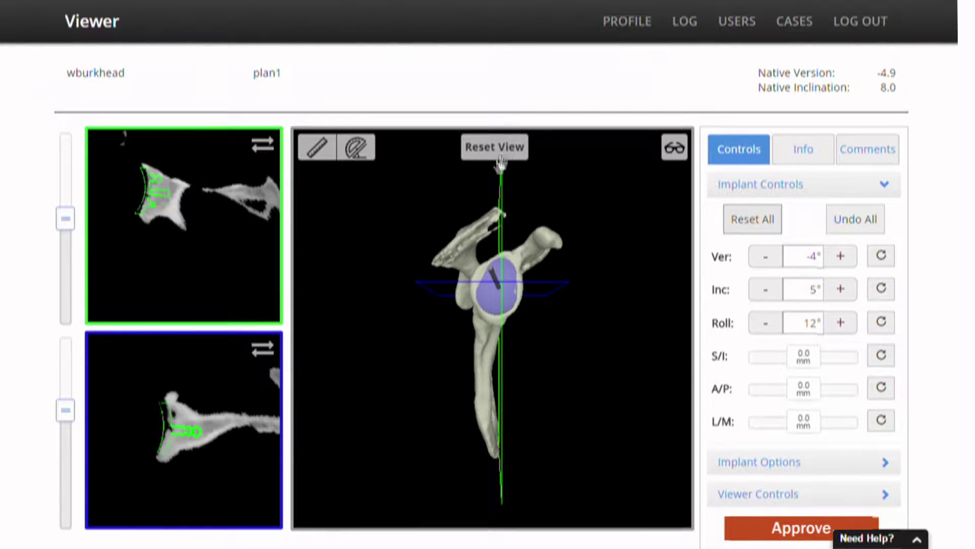
# Orbit and zoom the 3D shoulder to bring the glenoid implant into view
pyautogui.moveTo(428, 319); pyautogui.dragTo(185, 235)
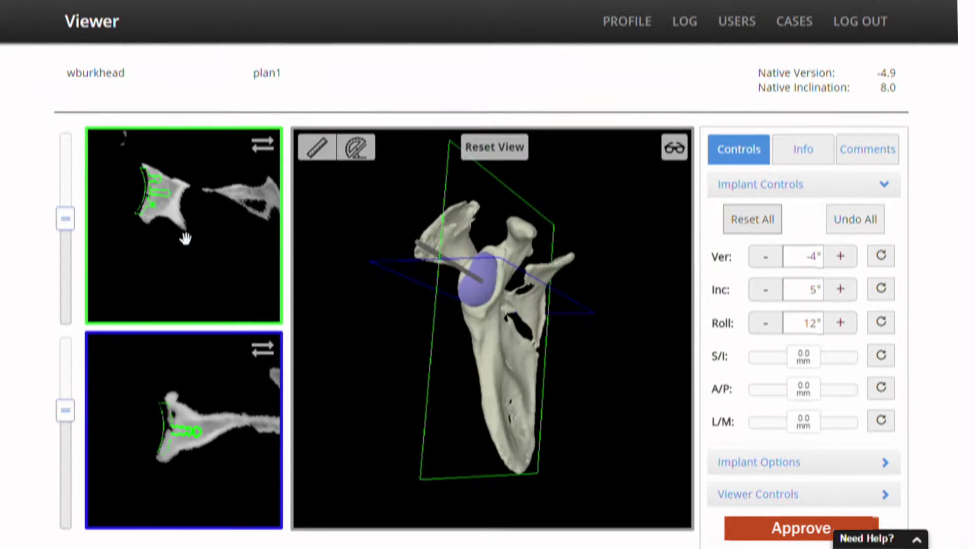
pyautogui.scroll(5, 481, 287)
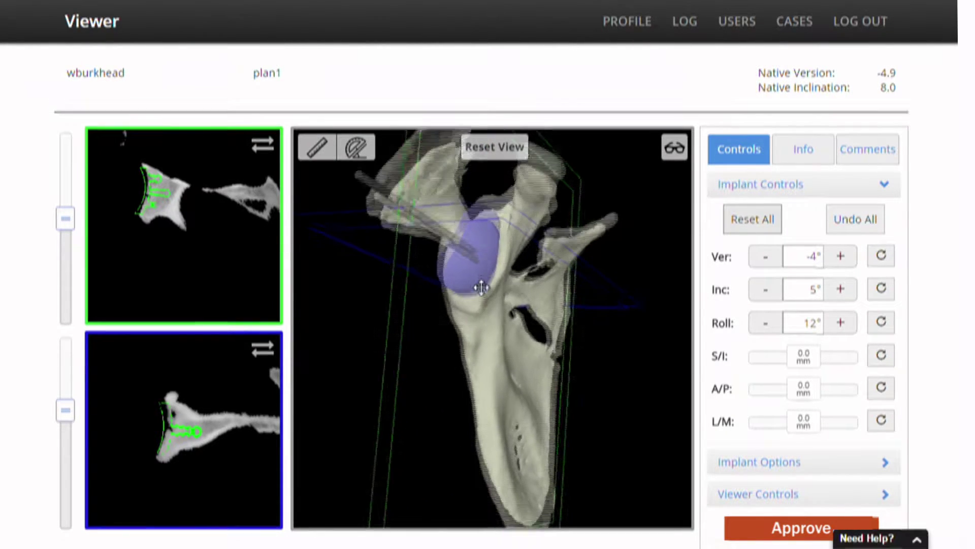
pyautogui.moveTo(481, 287); pyautogui.dragTo(865, 492)
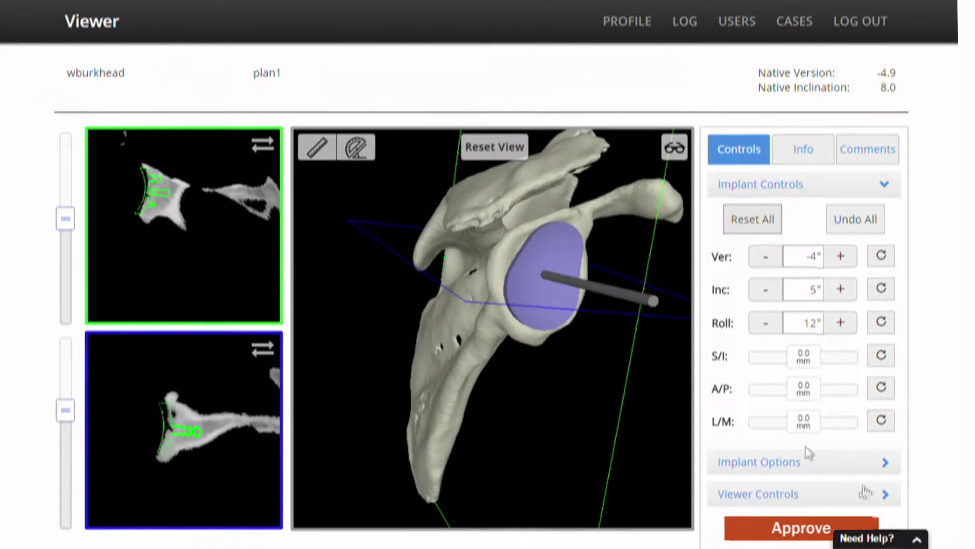
# Swap a CT slice with the implant outline into the main view and step its cross-section
pyautogui.click(263, 145)
pyautogui.moveTo(65, 223)
pyautogui.mouseDown()
pyautogui.moveTo(65, 231)
pyautogui.moveTo(69, 206)
pyautogui.moveTo(70, 224)
pyautogui.mouseUp()
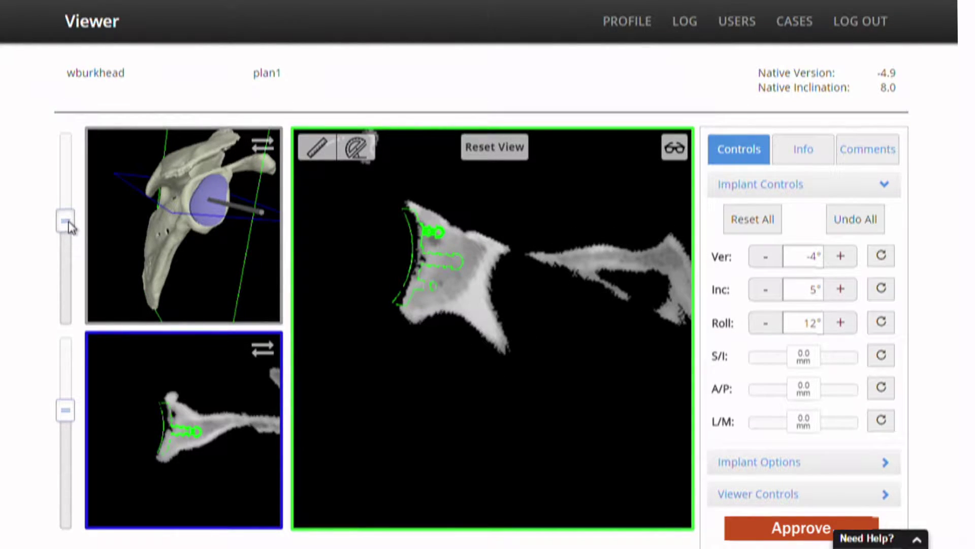
pyautogui.click(263, 349)
# Step the lower slice to another cross-section, then restore the 3D scapula facing the implant
pyautogui.moveTo(68, 416)
pyautogui.mouseDown()
pyautogui.moveTo(71, 441)
pyautogui.moveTo(69, 417)
pyautogui.mouseUp()
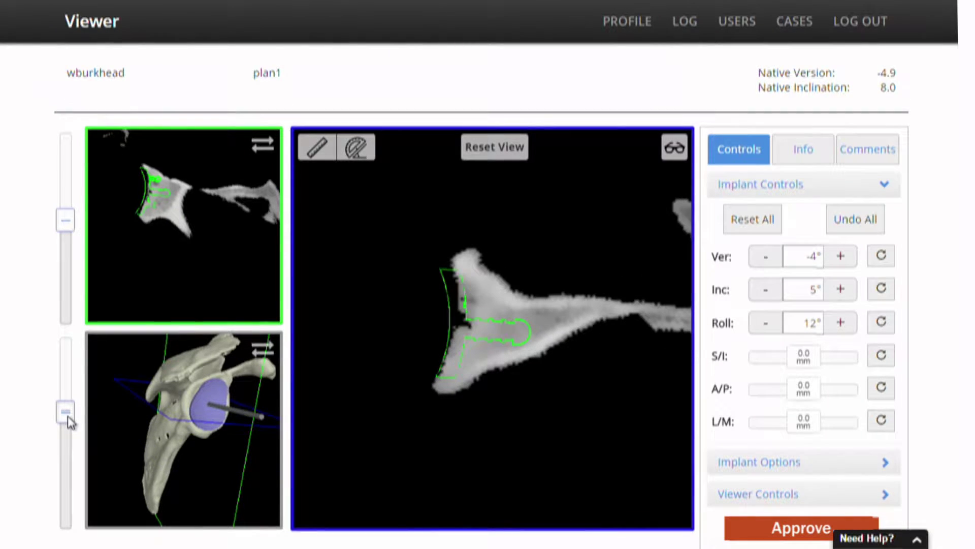
pyautogui.click(263, 349)
pyautogui.moveTo(398, 328); pyautogui.dragTo(559, 265)
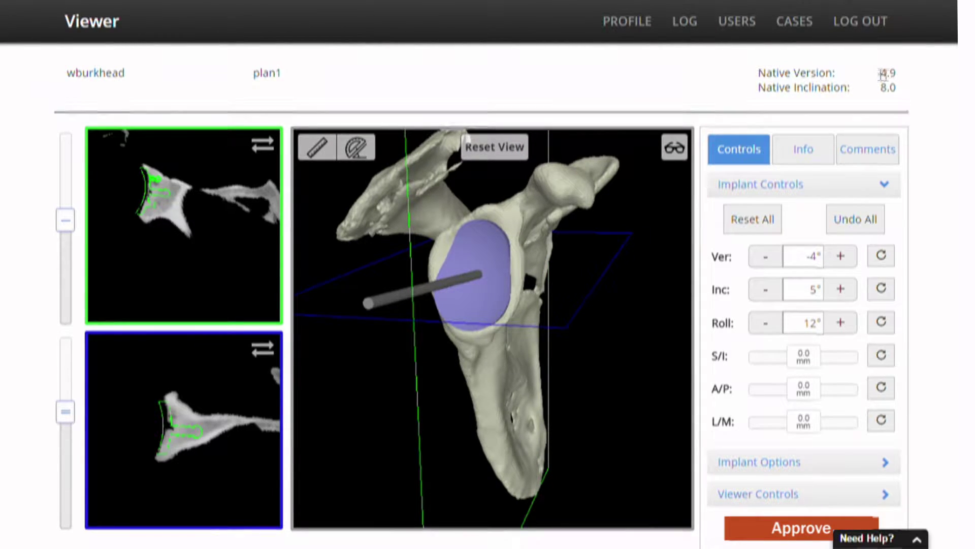
# Highlight the native version and inclination readouts to check them
pyautogui.moveTo(897, 79); pyautogui.dragTo(899, 79)
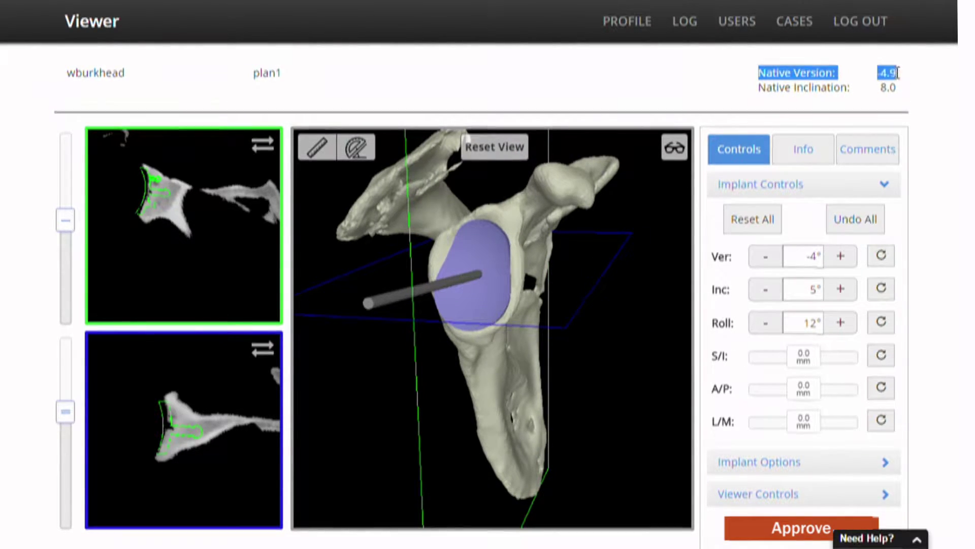
pyautogui.click(899, 78)
pyautogui.moveTo(905, 83); pyautogui.dragTo(833, 89)
pyautogui.click(914, 87)
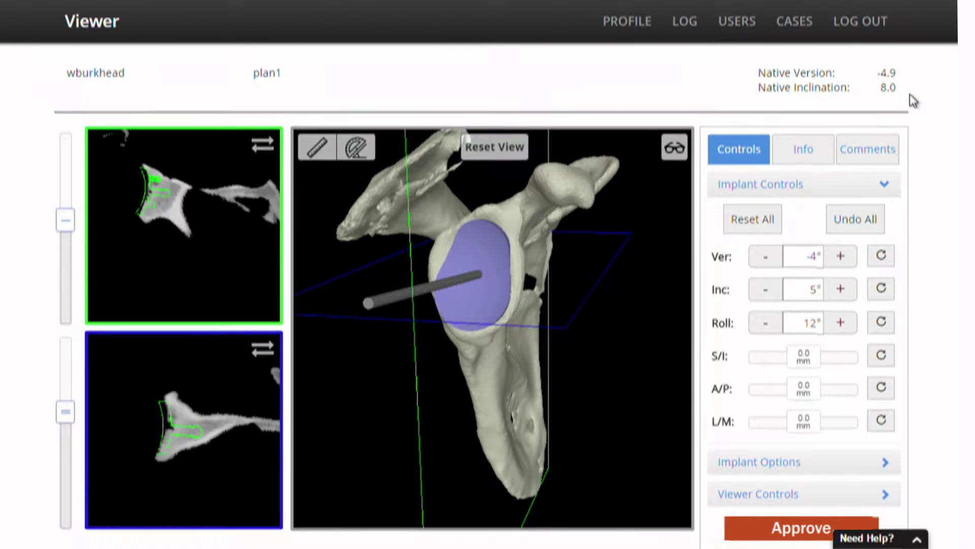
# Lower implant version from -4° to -7° and put the second slice in the main view
pyautogui.click(760, 257)
pyautogui.click(760, 257)
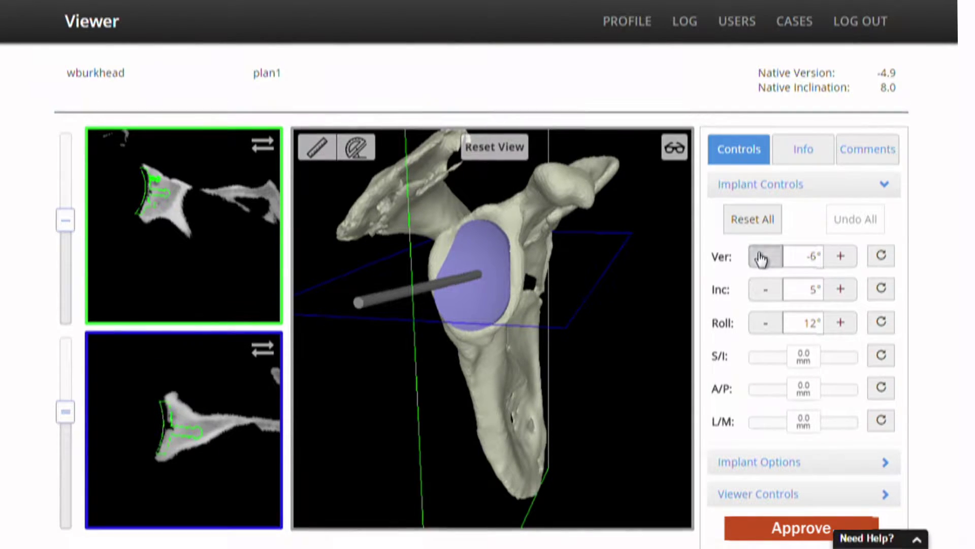
pyautogui.click(760, 258)
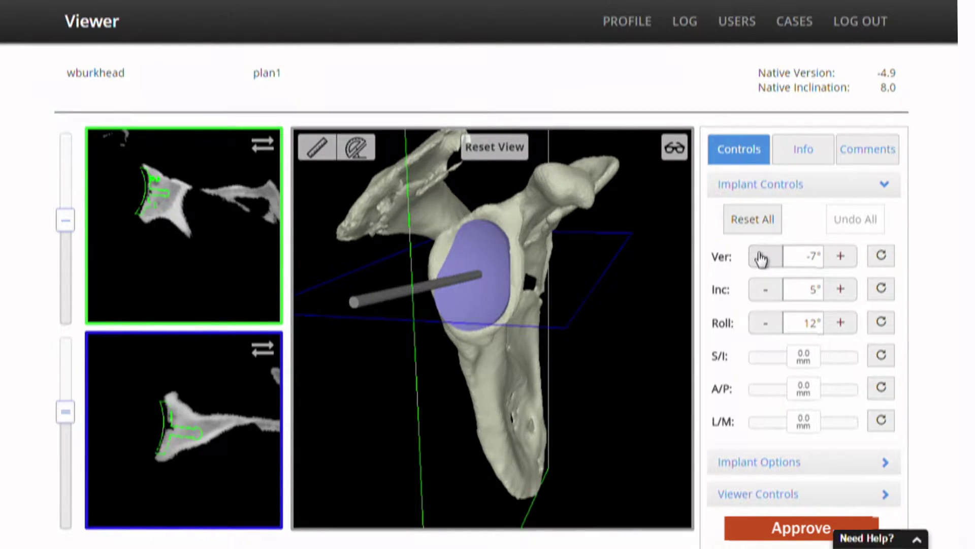
pyautogui.click(270, 350)
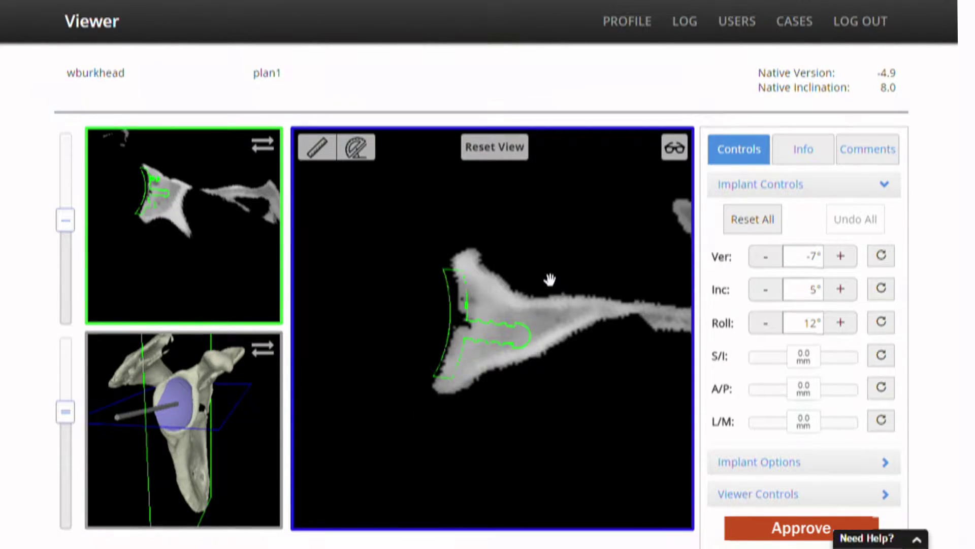
# Compare version at -6° and -8°, settle on -7°, and show the first slice in the main view
pyautogui.click(837, 256)
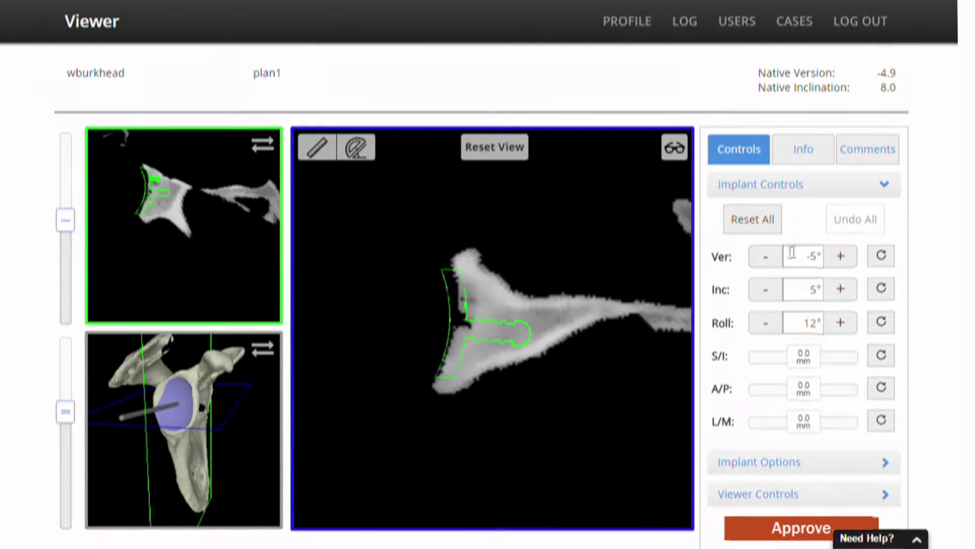
pyautogui.click(768, 258)
pyautogui.click(769, 259)
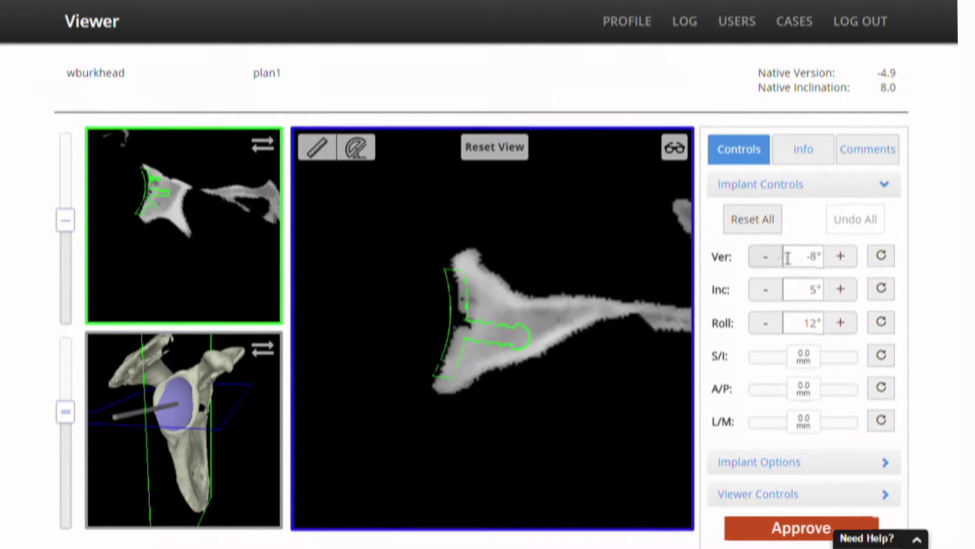
pyautogui.click(837, 256)
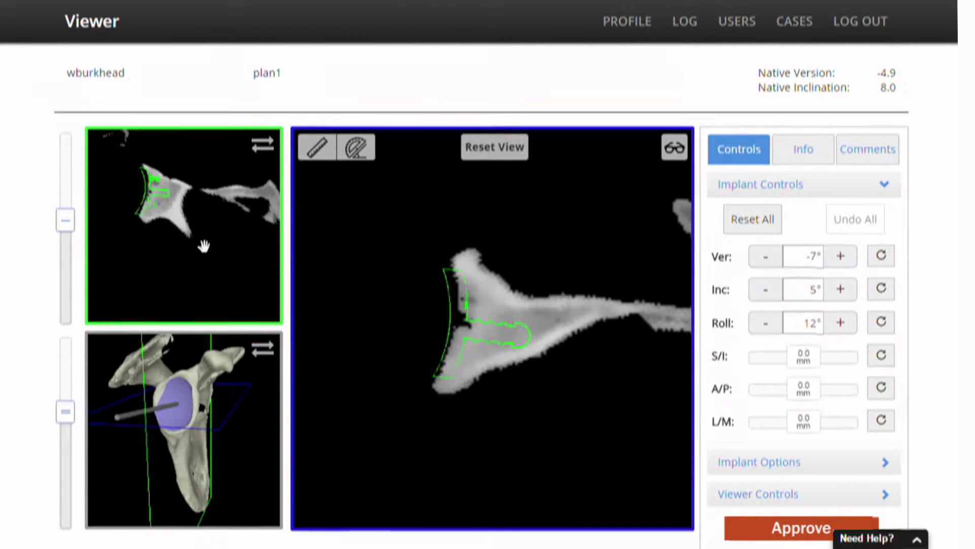
pyautogui.click(263, 148)
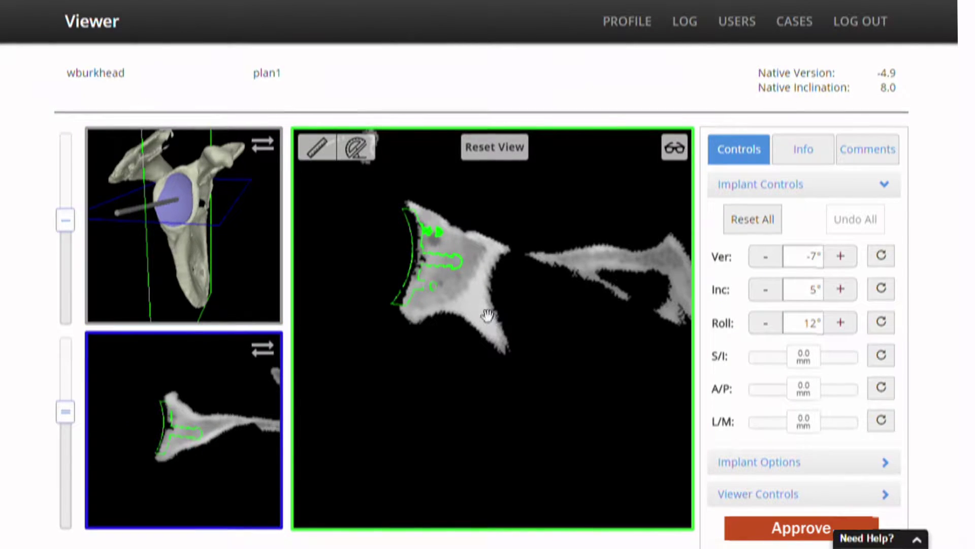
pyautogui.scroll(5, 487, 315)
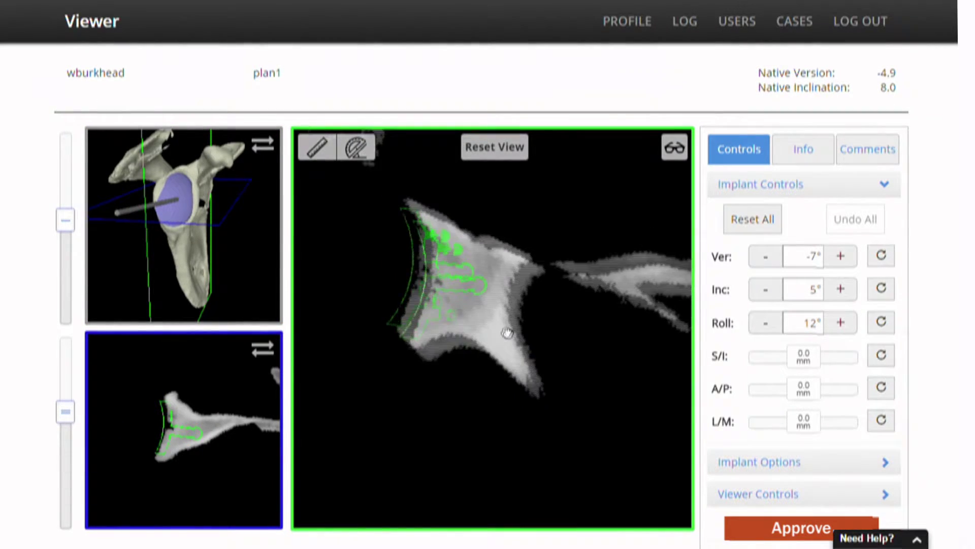
# Lower implant inclination from 5° to 0° and make the 3D scapula the main view
pyautogui.click(769, 296)
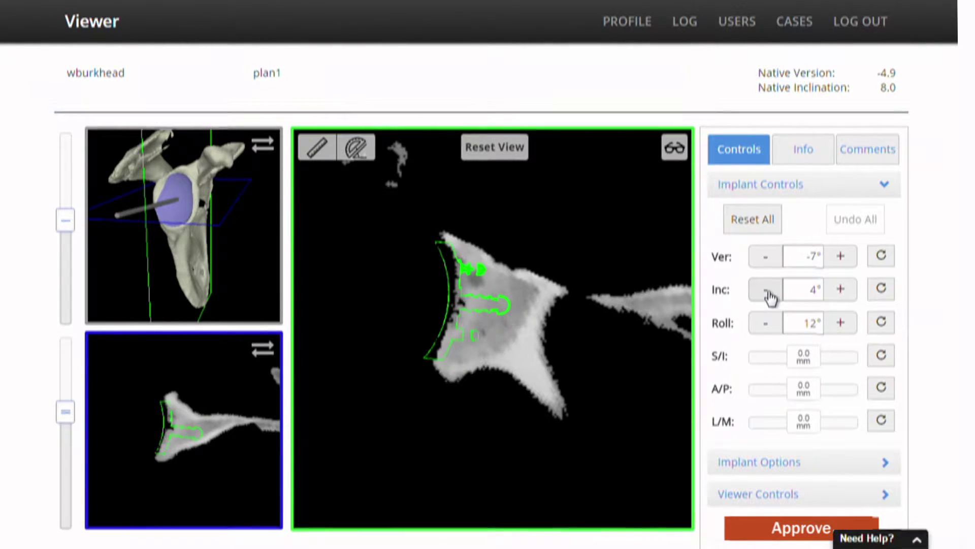
pyautogui.click(769, 297)
pyautogui.click(769, 297)
pyautogui.click(768, 297)
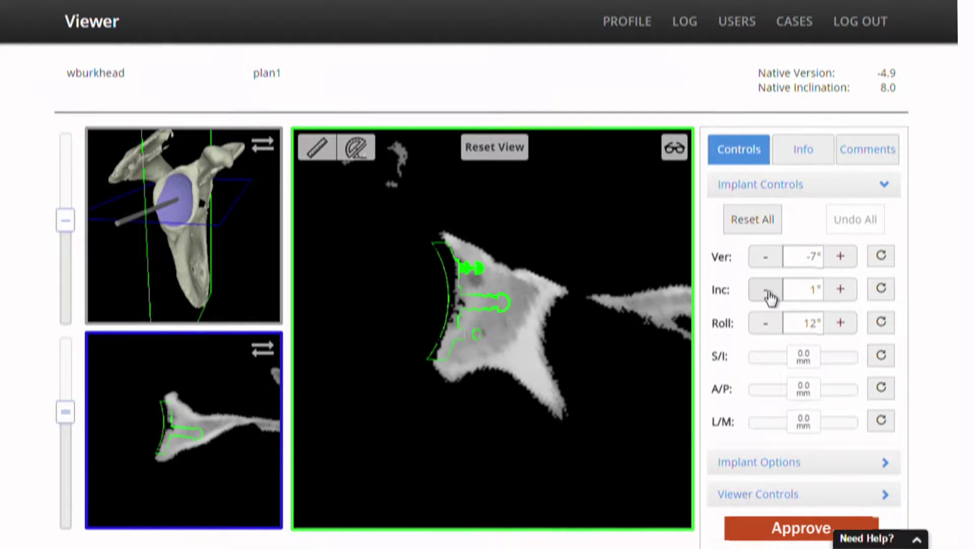
pyautogui.click(769, 297)
pyautogui.click(839, 293)
pyautogui.click(768, 297)
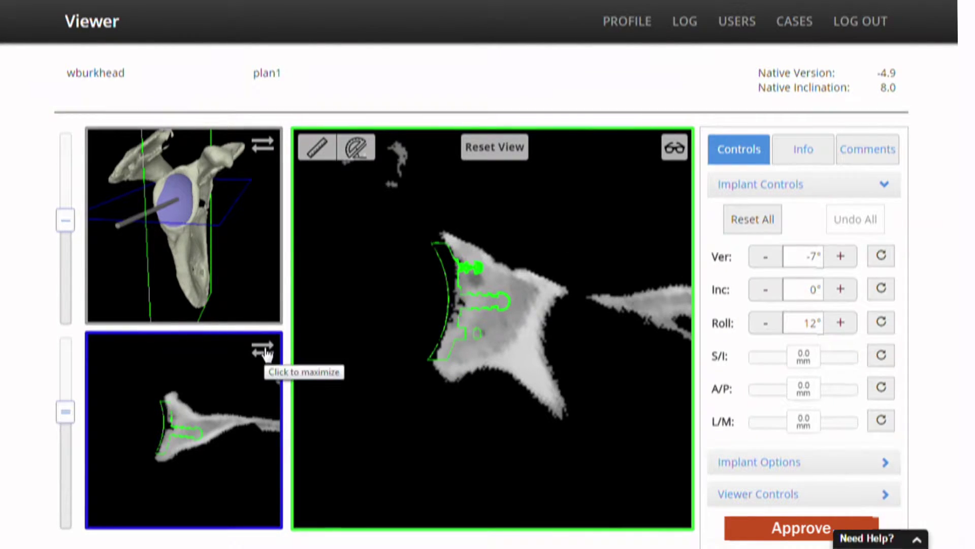
pyautogui.click(263, 146)
# Turn the scapula toward the glenoid and adjust implant roll from 12° to 25°
pyautogui.moveTo(474, 287); pyautogui.dragTo(509, 287)
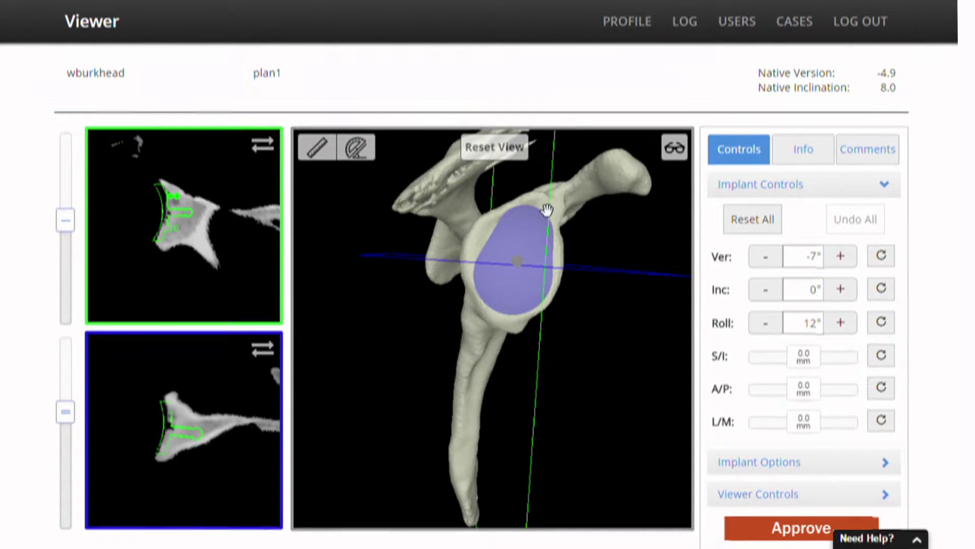
pyautogui.click(762, 329)
pyautogui.click(761, 329)
pyautogui.click(762, 329)
pyautogui.click(837, 323)
pyautogui.click(837, 323)
pyautogui.click(837, 323)
pyautogui.click(837, 323)
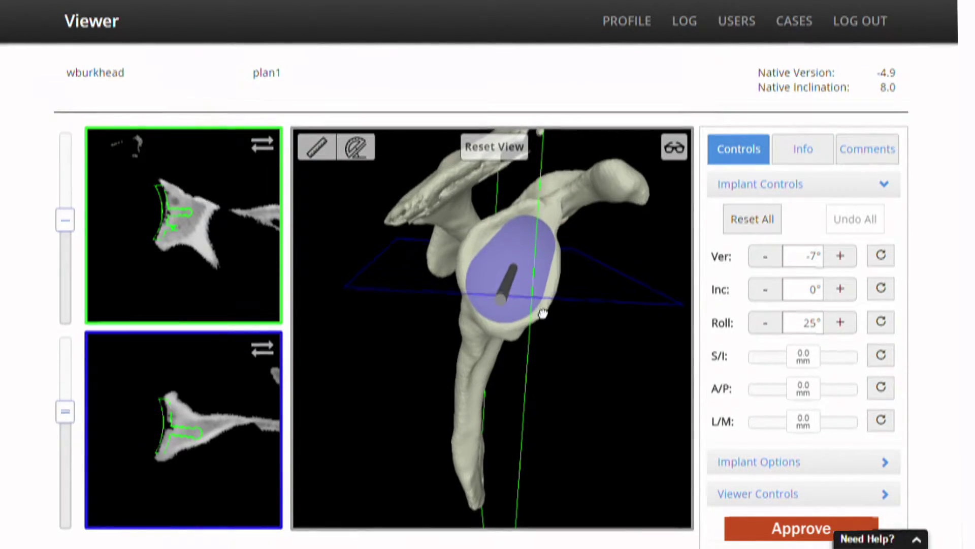
# Set the implant size to Large and rotate the shoulder to inspect it
pyautogui.click(746, 192)
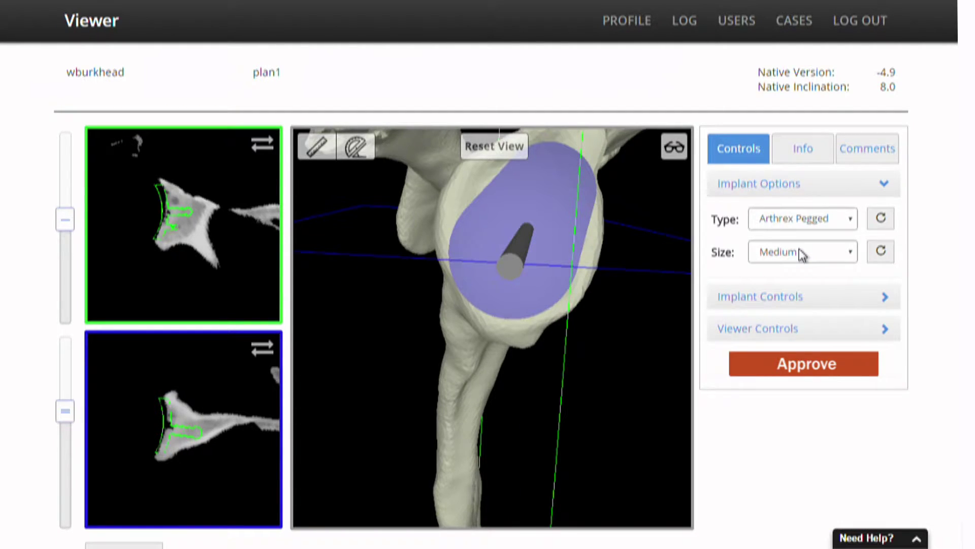
pyautogui.click(802, 254)
pyautogui.click(807, 299)
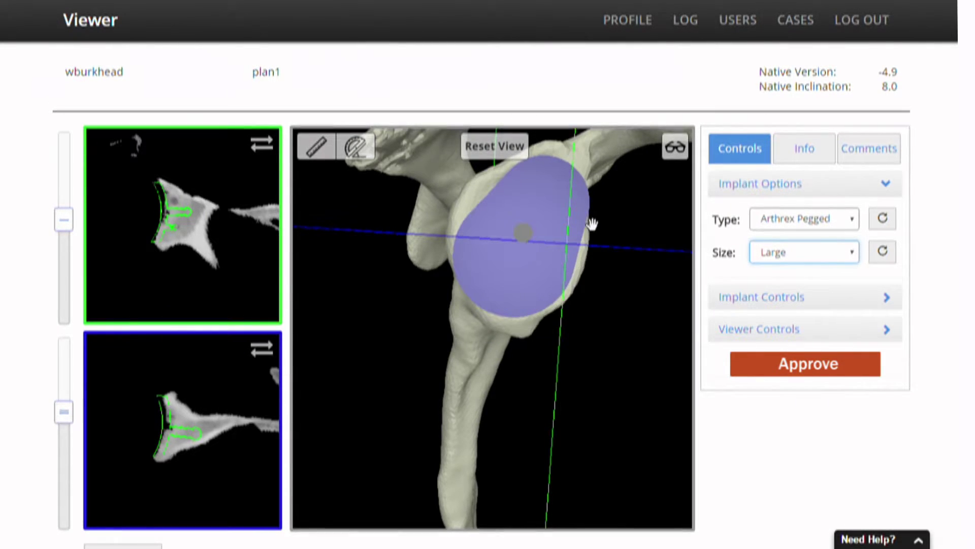
pyautogui.moveTo(529, 317); pyautogui.dragTo(374, 303)
pyautogui.moveTo(500, 253); pyautogui.dragTo(345, 280)
pyautogui.moveTo(457, 267); pyautogui.dragTo(610, 277)
# Return the implant size to Medium and check the implant type list
pyautogui.click(775, 252)
pyautogui.click(789, 288)
pyautogui.moveTo(560, 261); pyautogui.dragTo(584, 283)
pyautogui.click(777, 218)
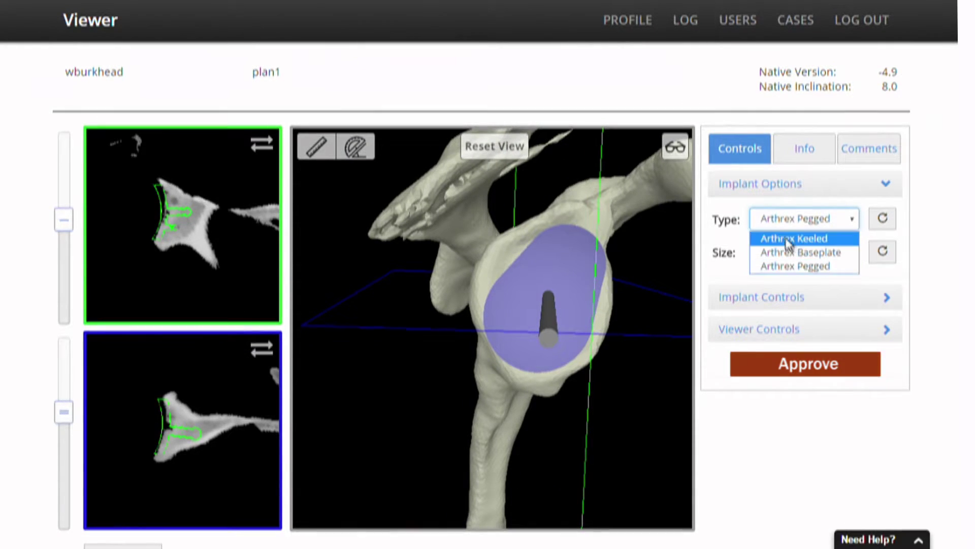
# Try the Arthrex Keeled, then Arthrex Baseplate implant type and inspect the baseplate
pyautogui.click(789, 239)
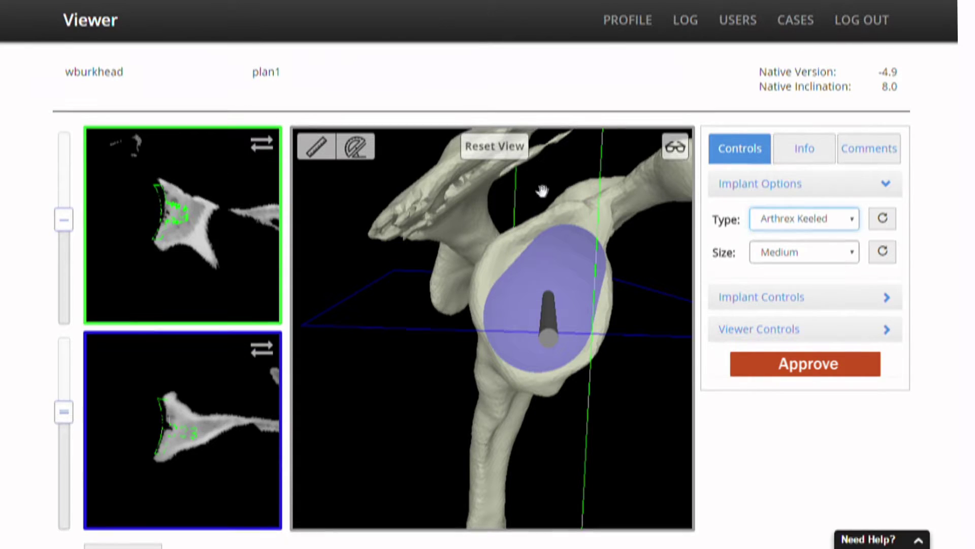
pyautogui.click(766, 221)
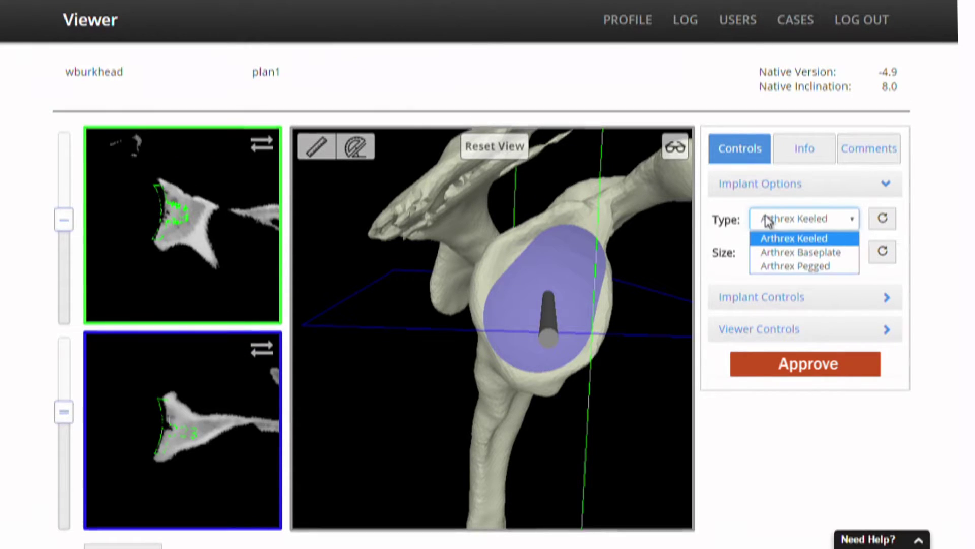
pyautogui.click(791, 254)
pyautogui.moveTo(519, 327); pyautogui.dragTo(404, 333)
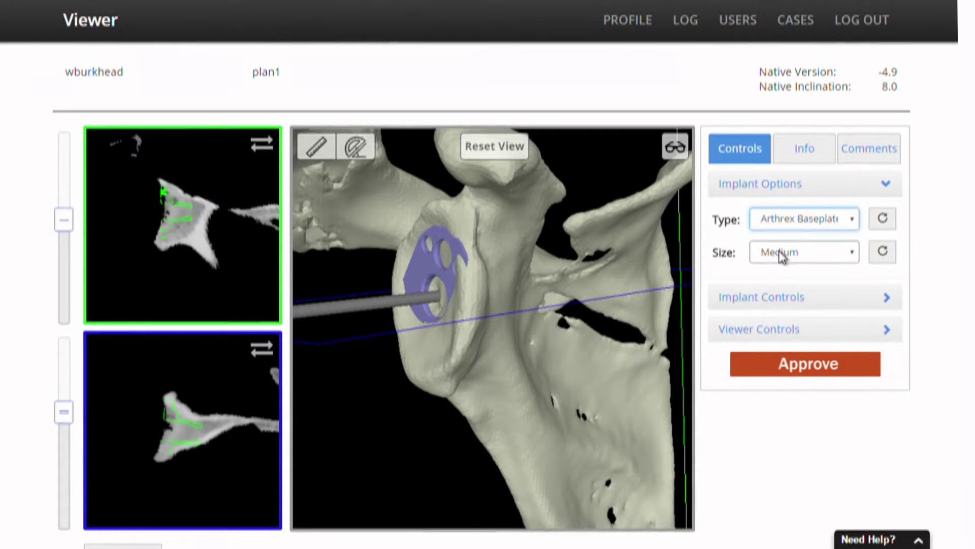
# Reset the implant to Arthrex Pegged, Medium, and collapse Implant Options
pyautogui.click(882, 251)
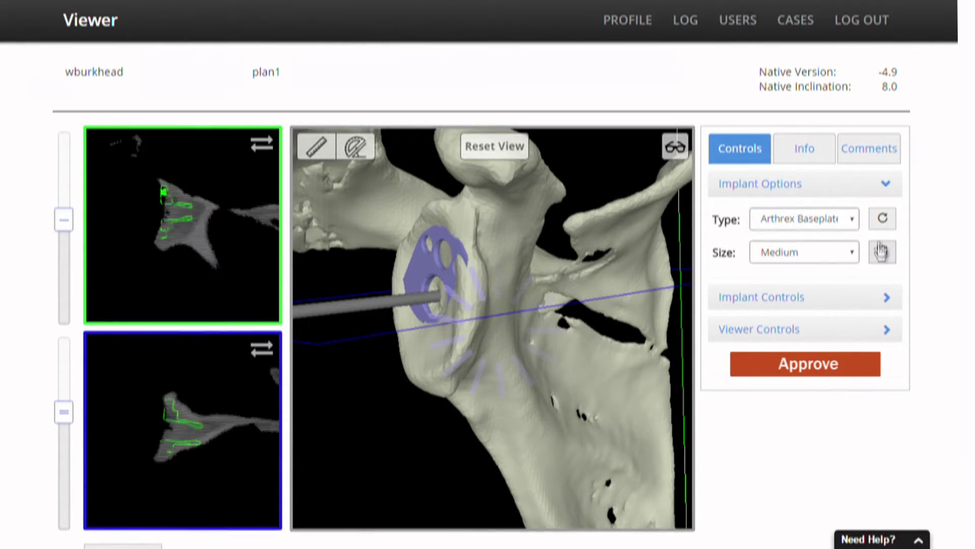
pyautogui.click(883, 219)
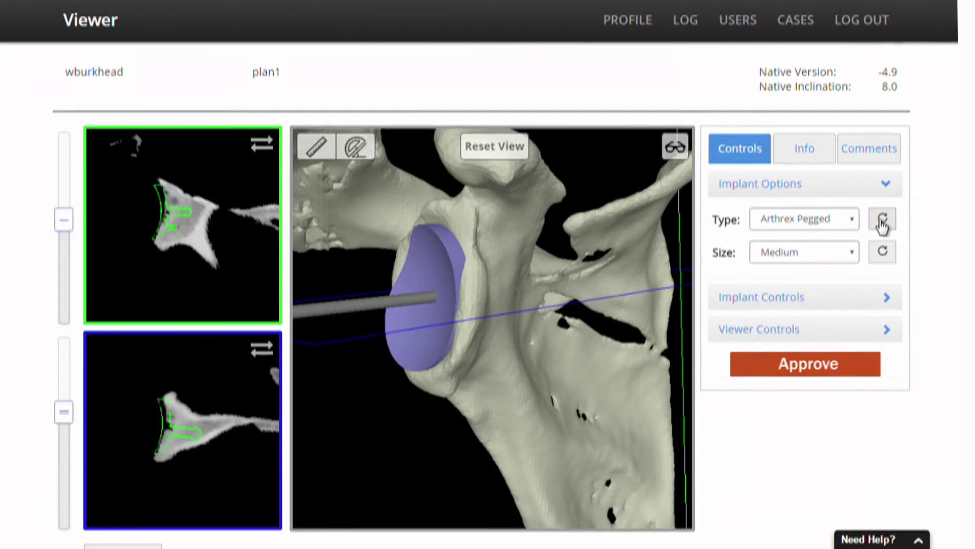
pyautogui.moveTo(676, 284); pyautogui.dragTo(645, 322)
pyautogui.click(783, 195)
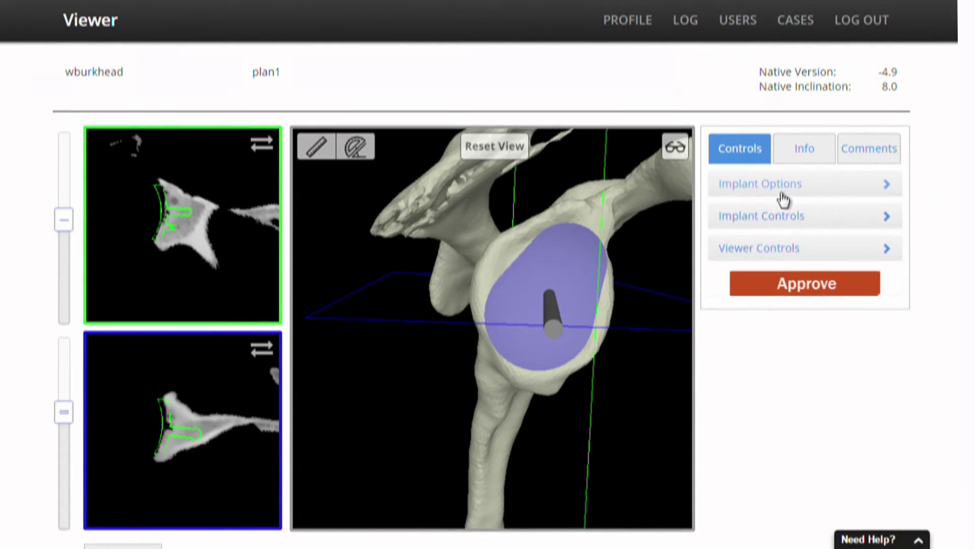
# Expand Implant Controls (Ver -7°, Inc 0°, Roll 25°) and view the peg from the side
pyautogui.click(785, 215)
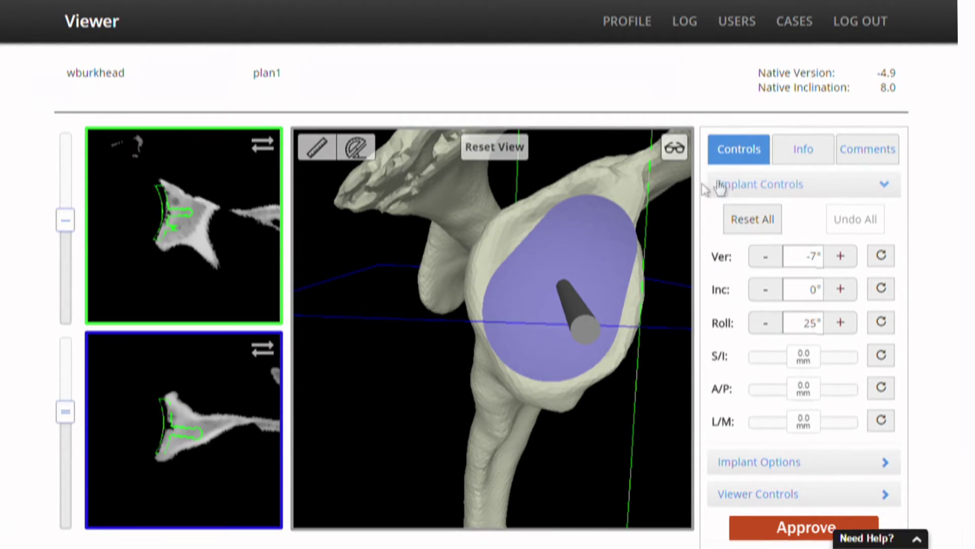
pyautogui.moveTo(593, 283); pyautogui.dragTo(574, 261)
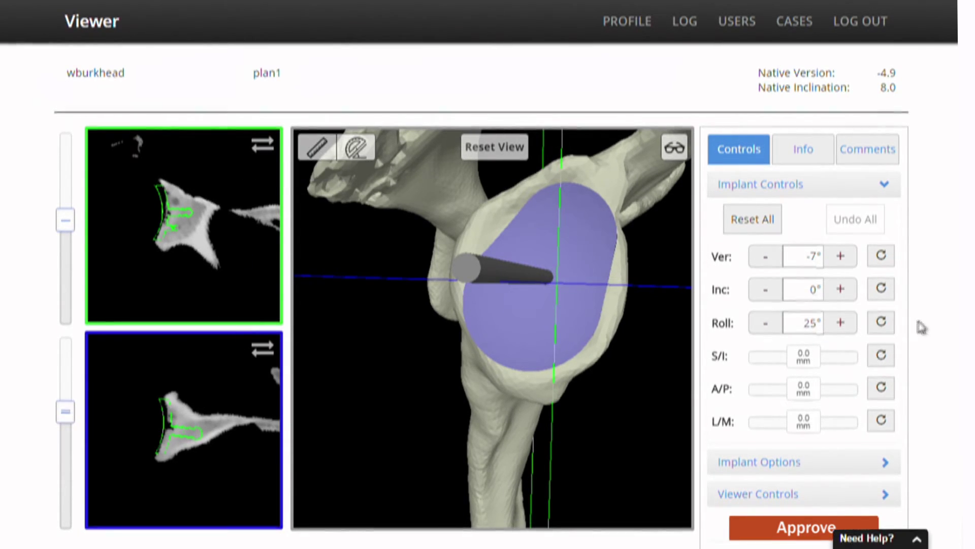
pyautogui.scroll(-1, 807, 459)
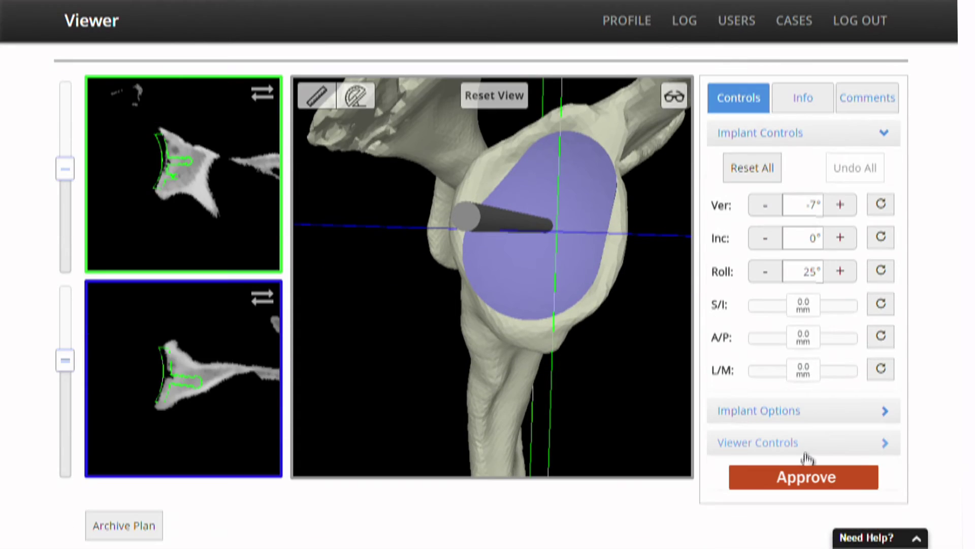